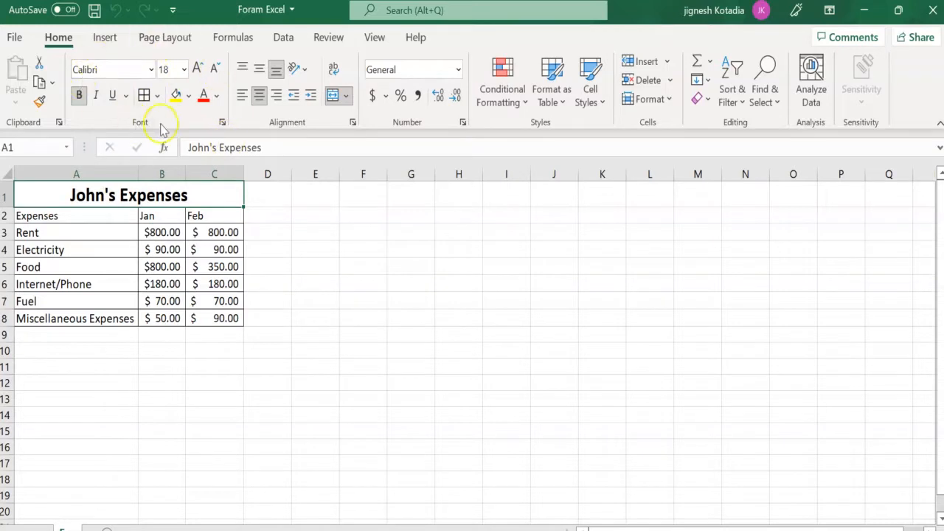
Format the sheet title in the merged cell A1 as 14-point blue Arial Black text.
click(213, 69)
click(213, 68)
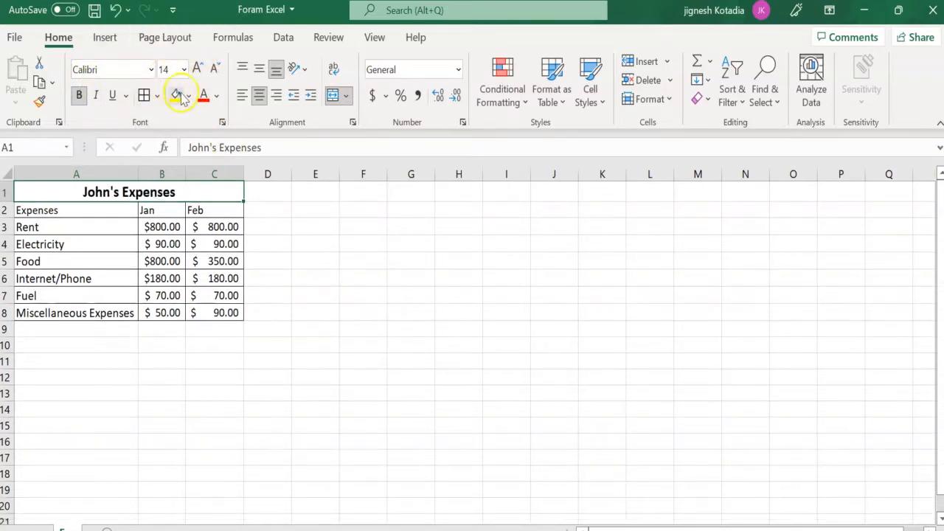
click(204, 96)
click(217, 97)
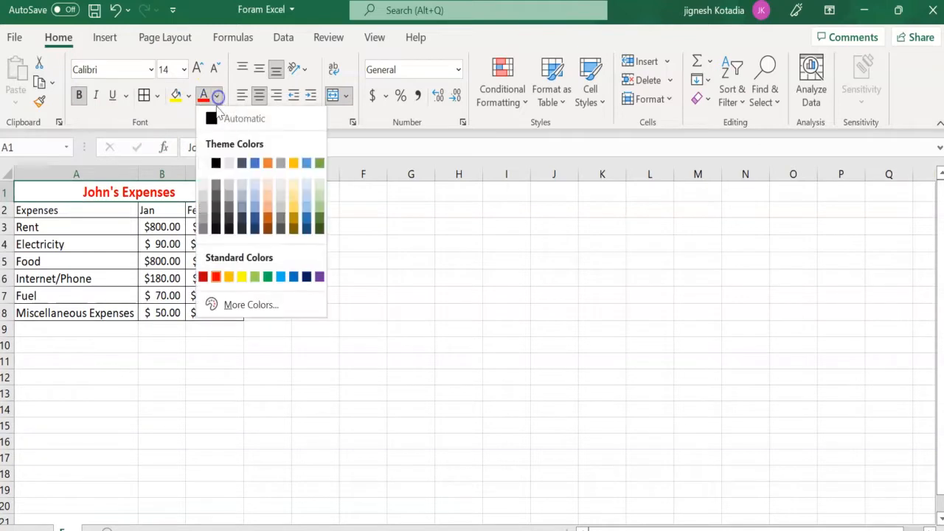
click(246, 160)
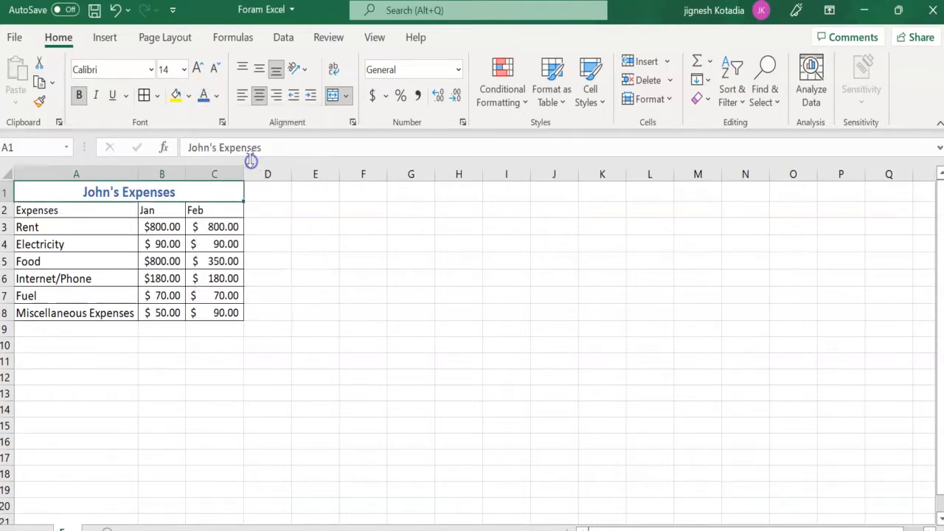
click(150, 69)
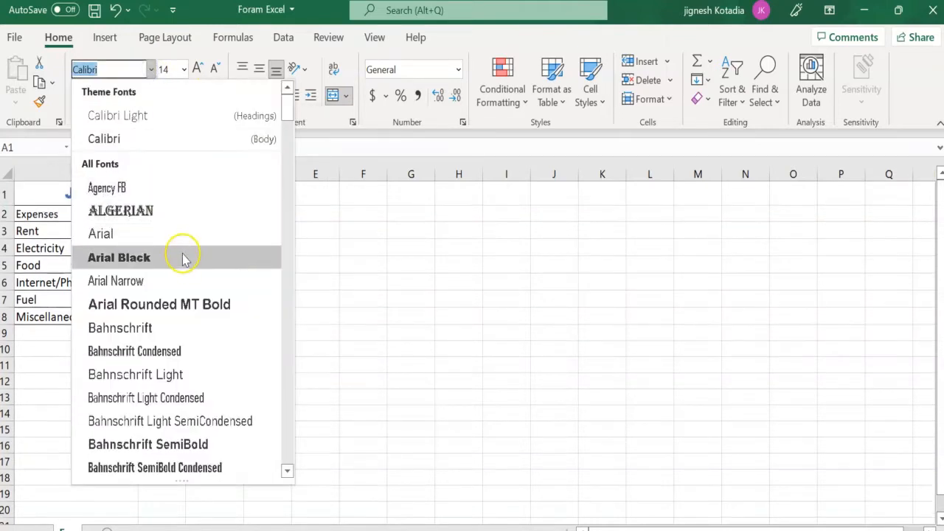
click(182, 257)
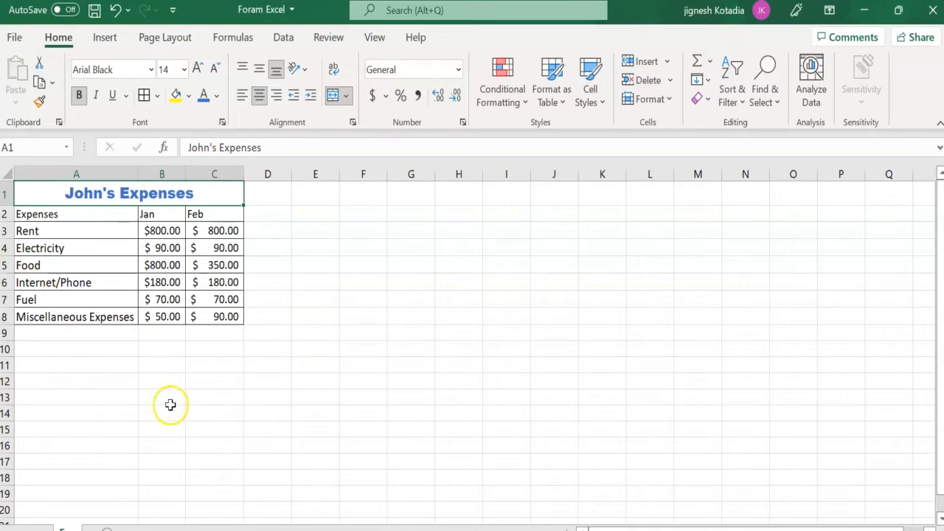
View the print preview and print settings of the active sheet, reopen them once more, and return to the worksheet.
click(18, 42)
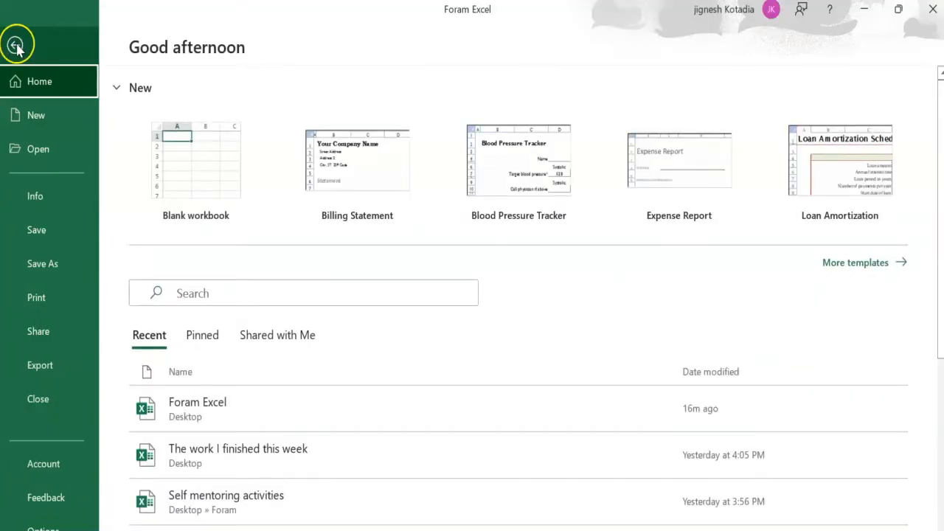
click(41, 298)
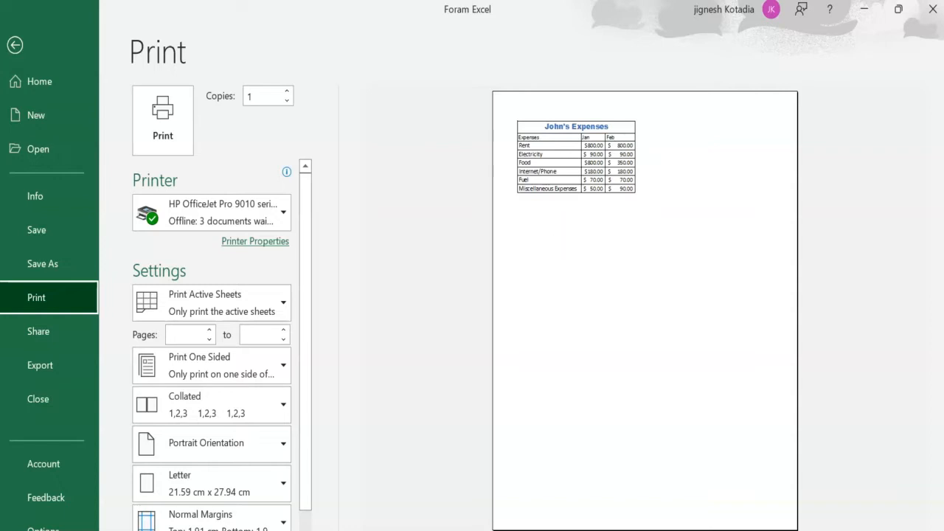
click(17, 46)
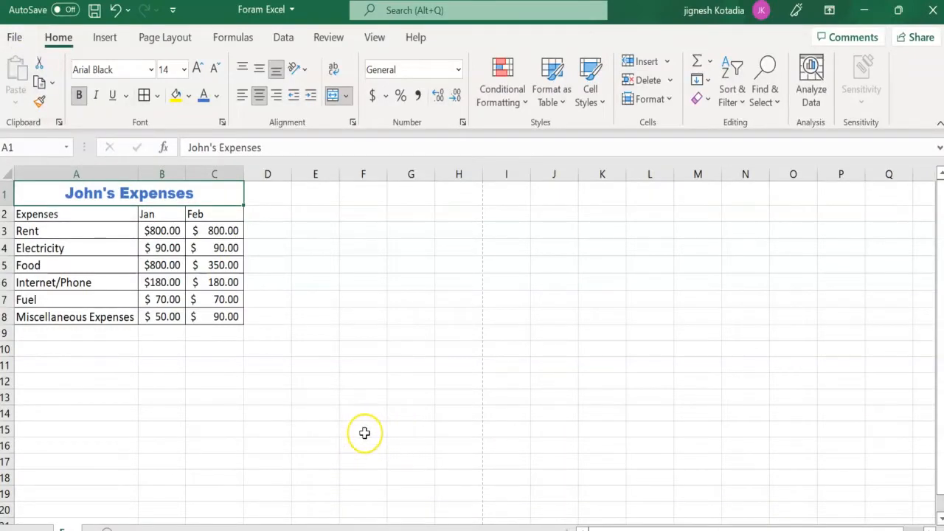
key(ctrl+p)
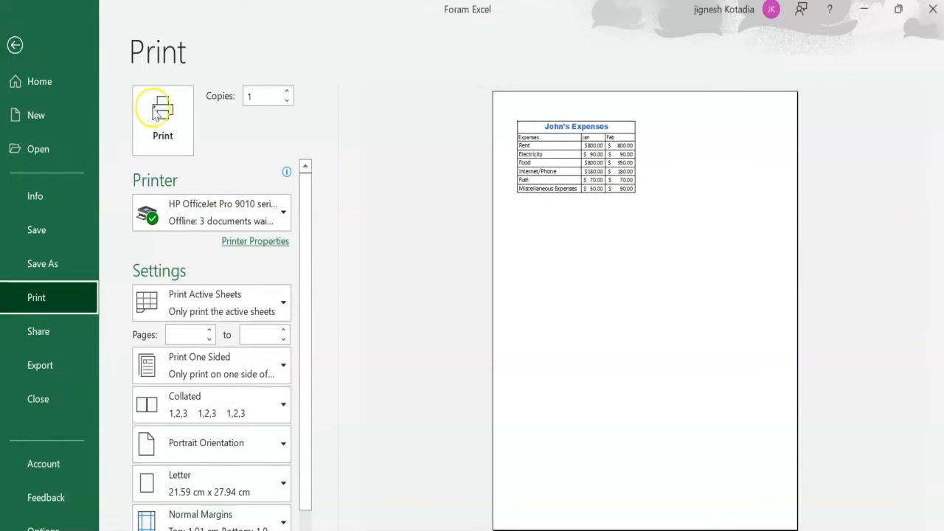
click(15, 45)
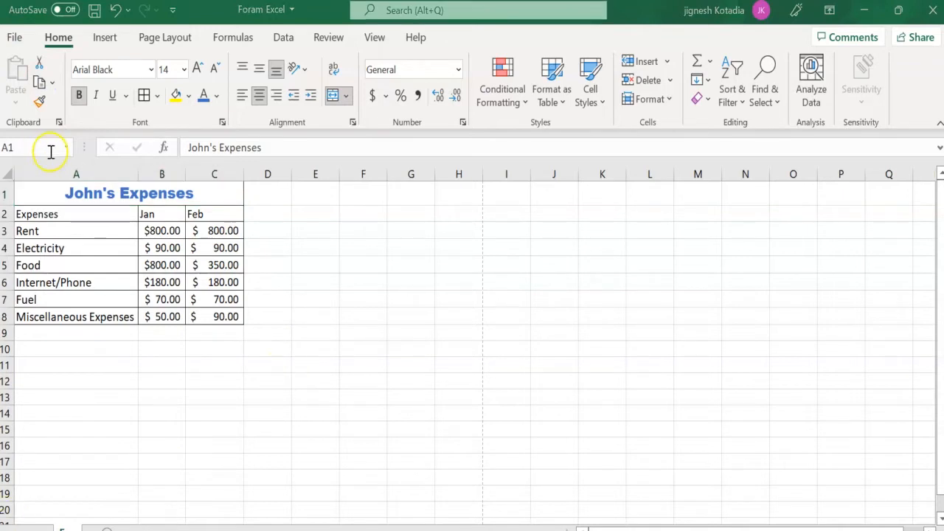
Check how cell references work by selecting cell B8, column B and row 8, then cell C5.
click(23, 146)
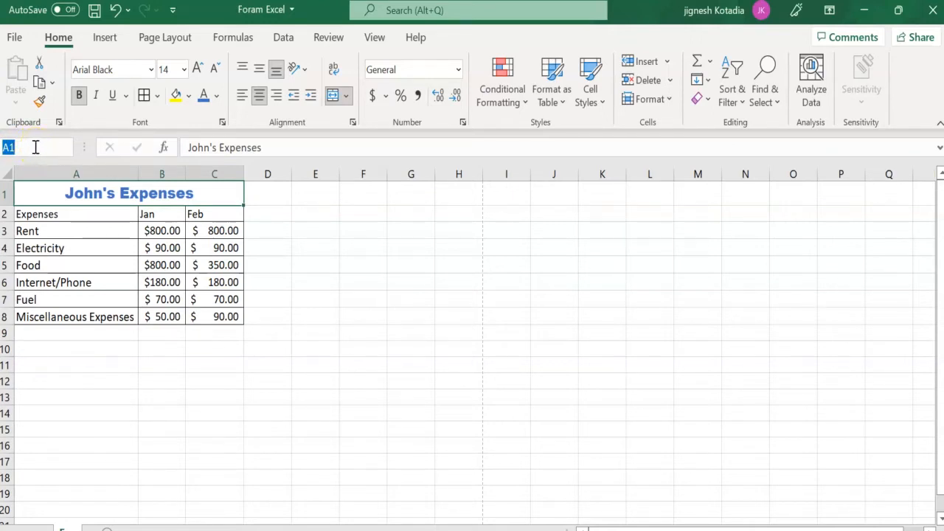
click(165, 318)
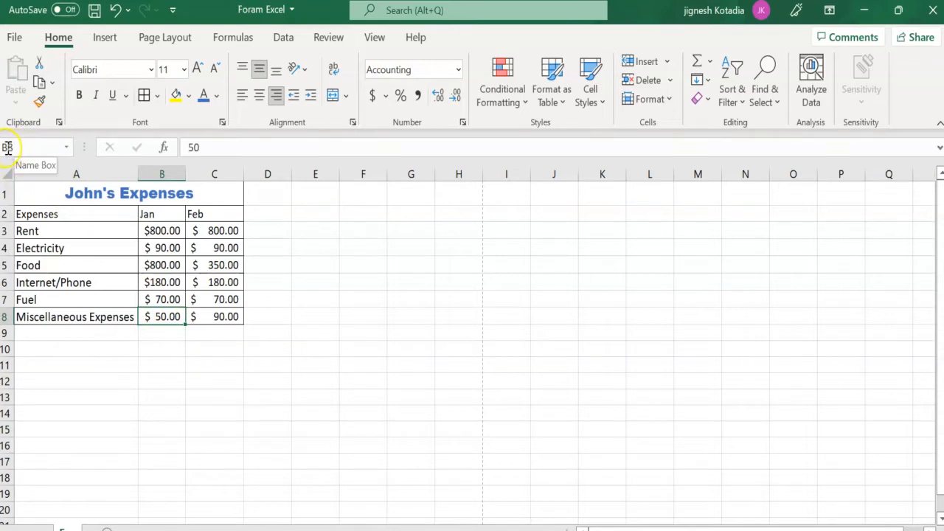
click(167, 171)
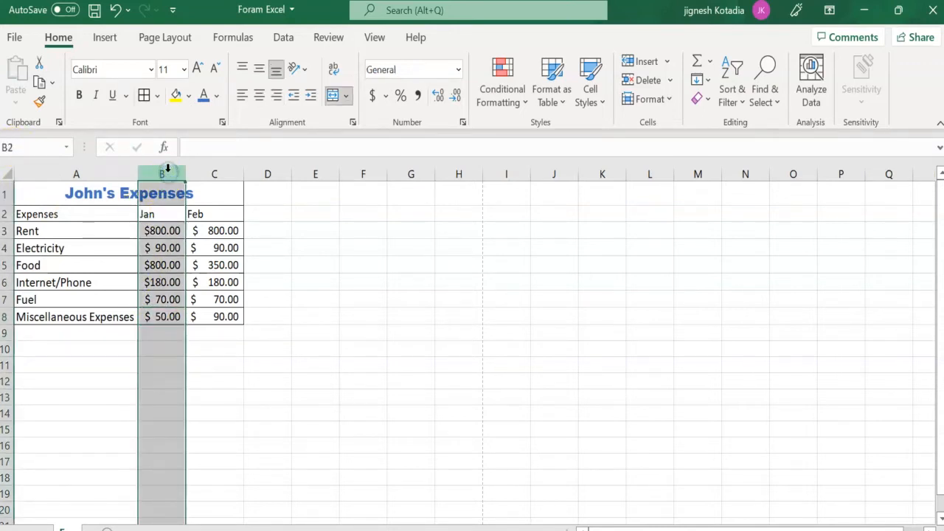
click(6, 317)
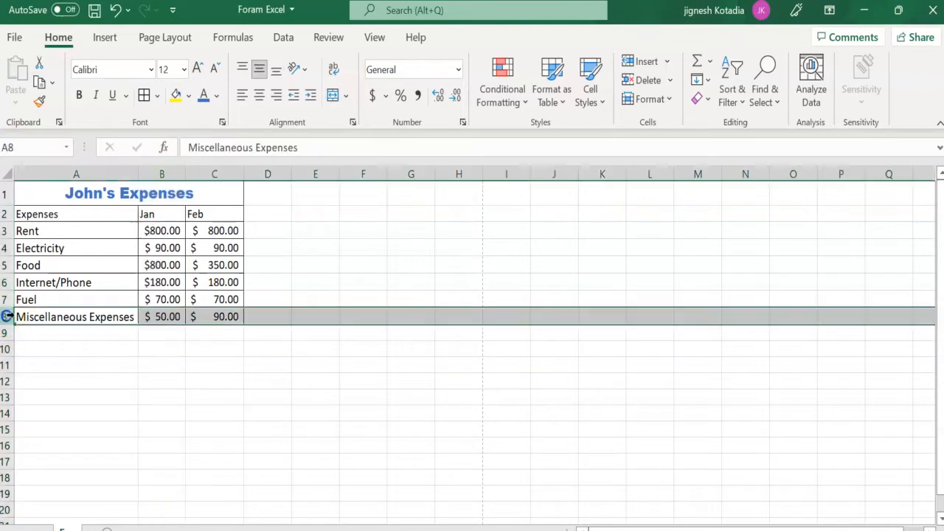
click(162, 320)
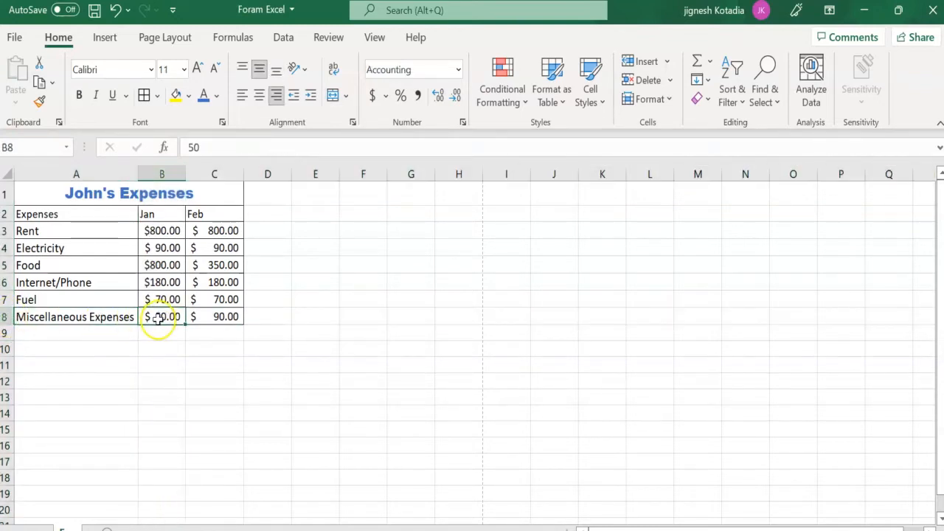
click(232, 270)
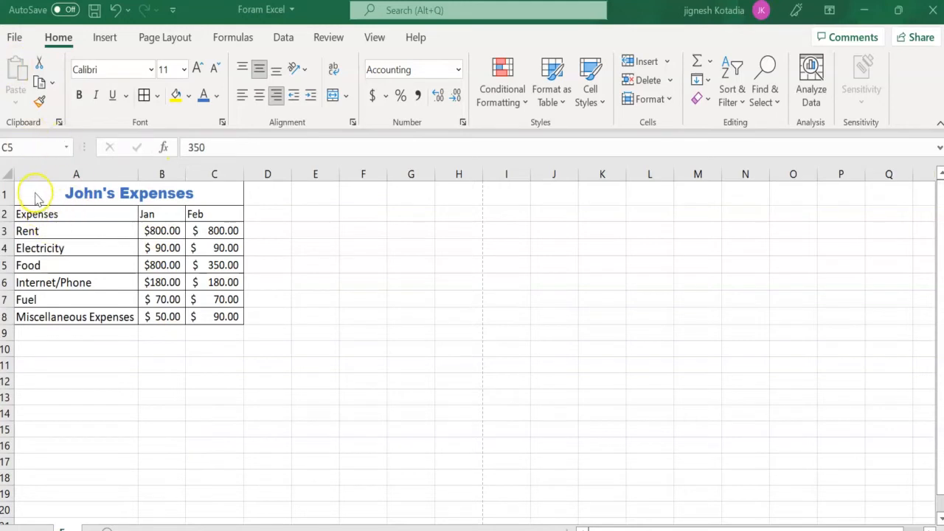
Insert a 2-D clustered column chart from the expense table in A1:C8.
drag(33, 194, 167, 314)
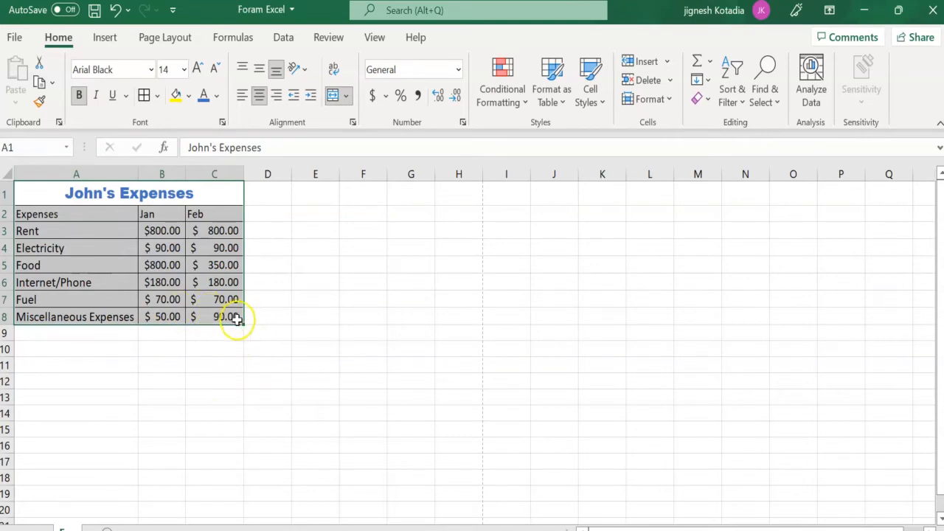
click(112, 40)
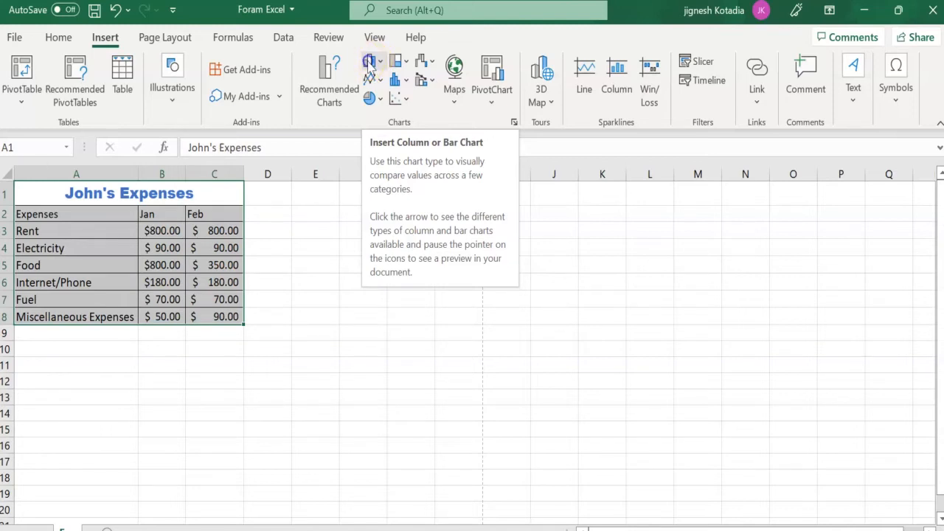
click(371, 64)
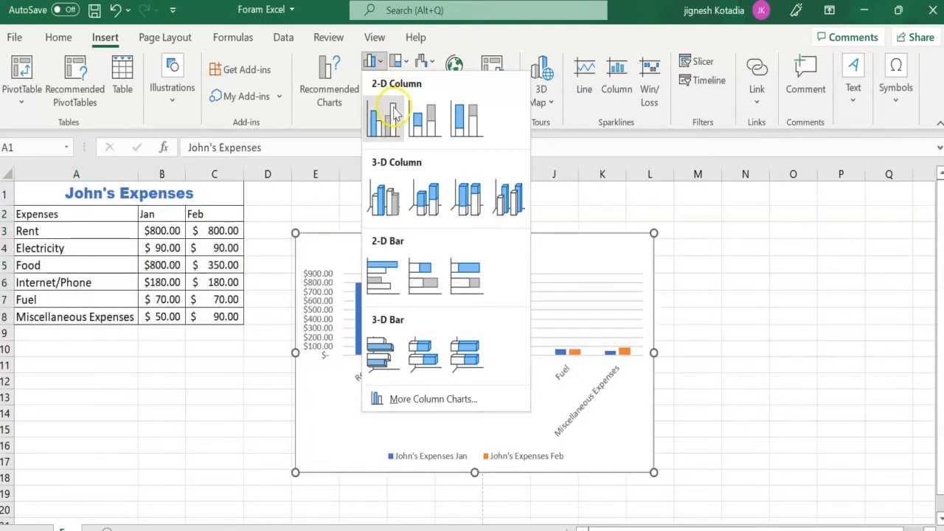
click(394, 114)
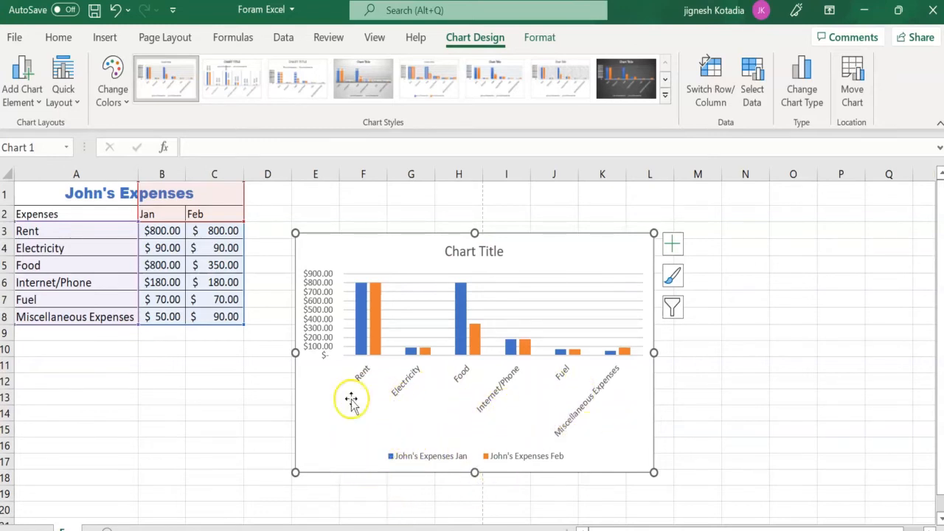
Examine the January and February data series in the column chart.
click(357, 366)
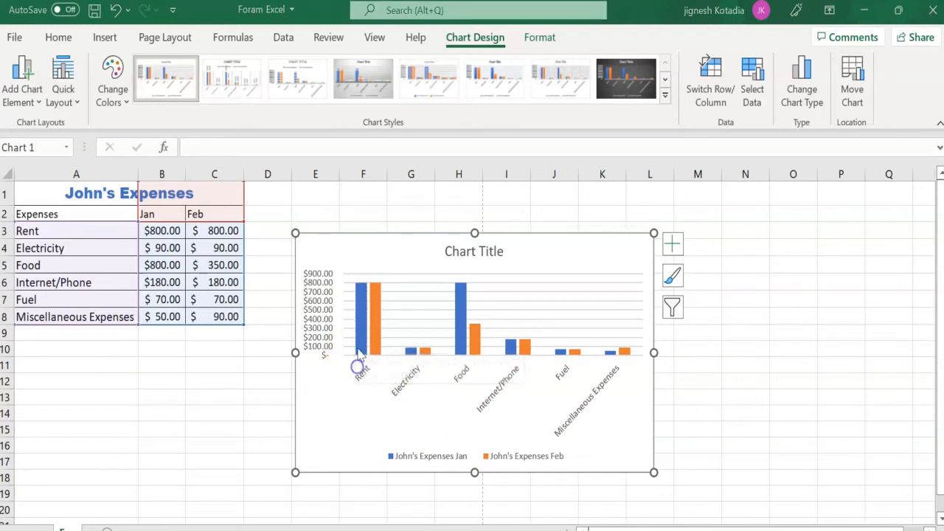
click(361, 349)
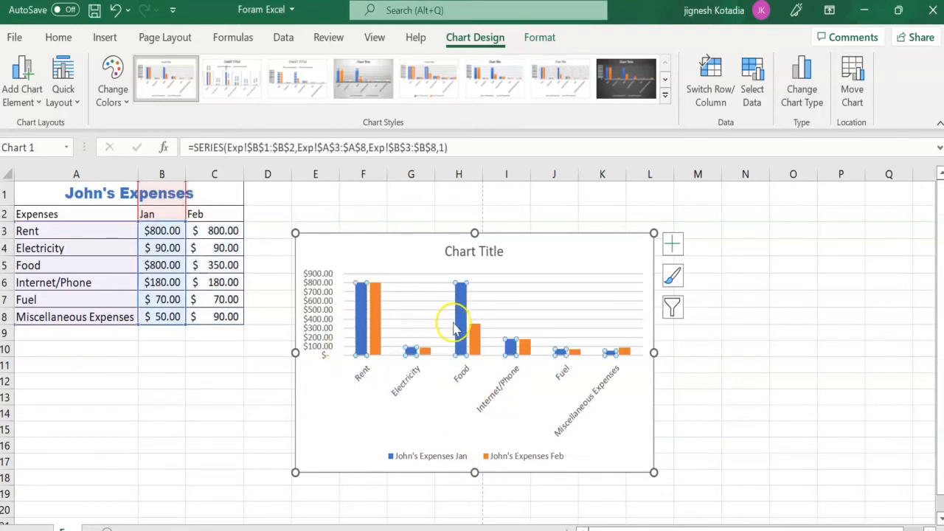
click(377, 334)
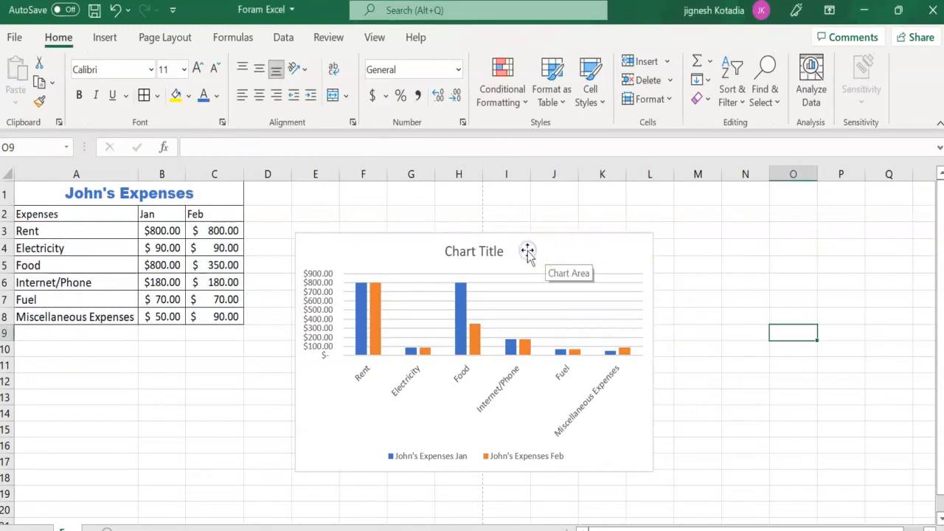
Apply the chart style with the dark grey background to the column chart and look at its format options.
click(527, 255)
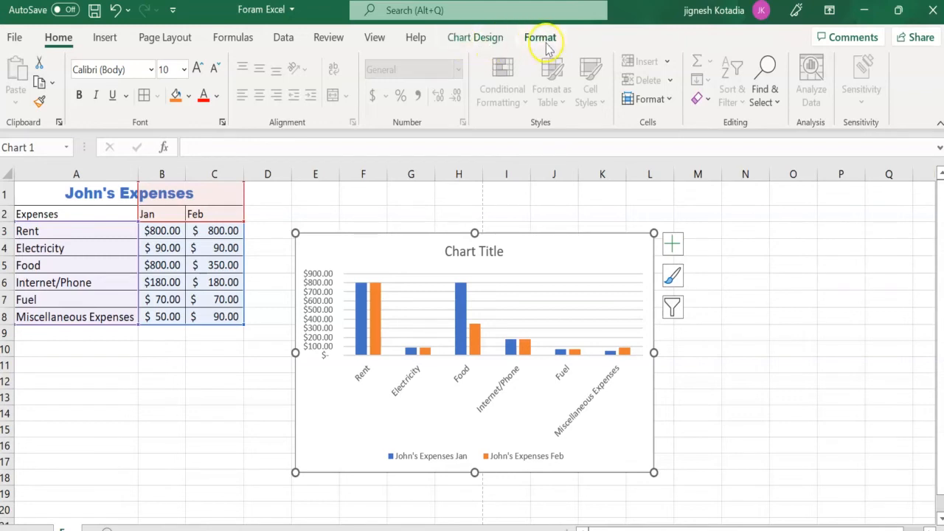
click(485, 41)
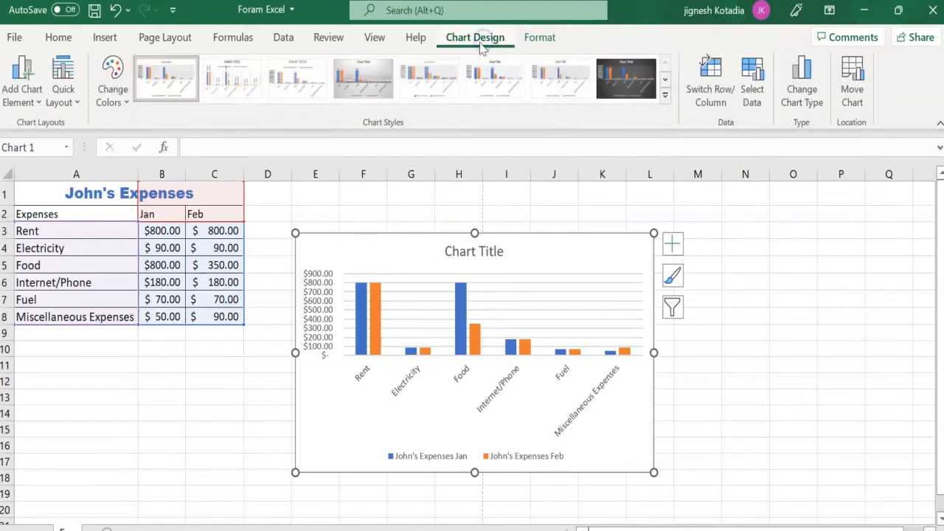
click(617, 86)
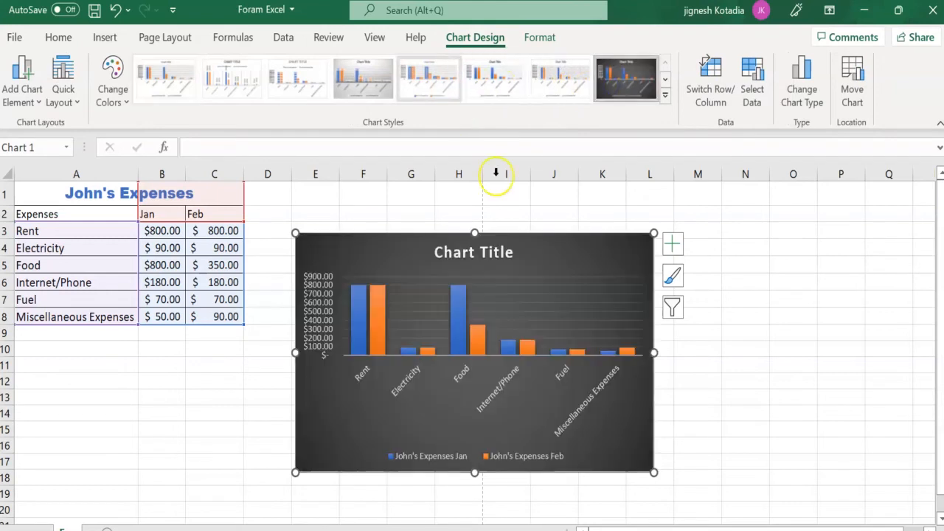
click(544, 39)
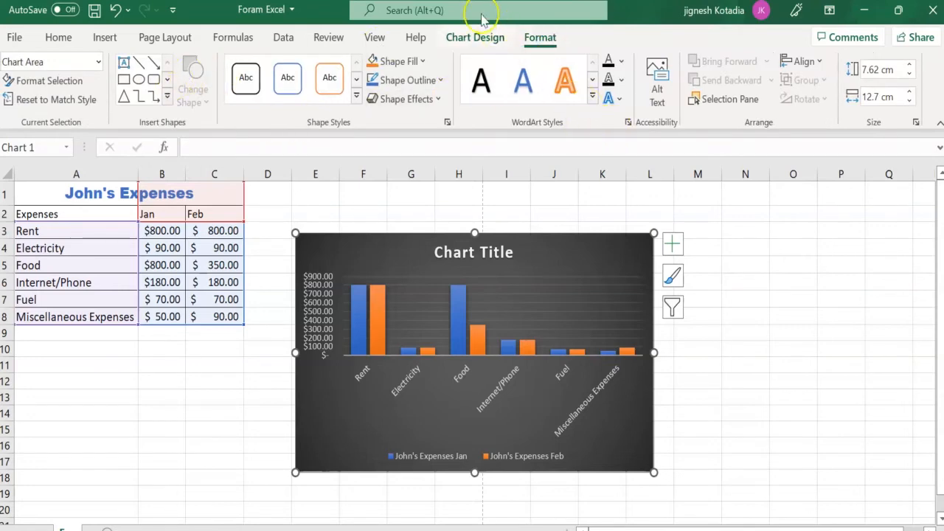
click(469, 38)
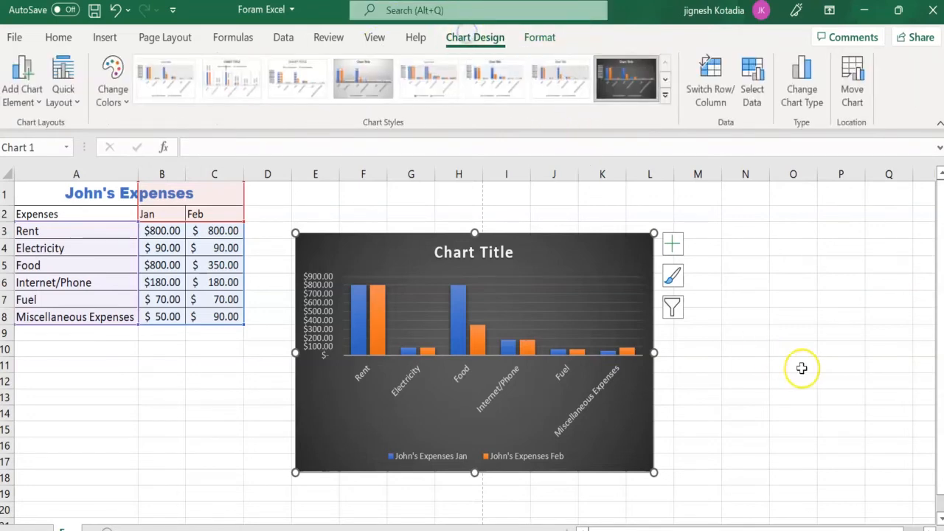
click(788, 349)
right_click(787, 350)
click(463, 225)
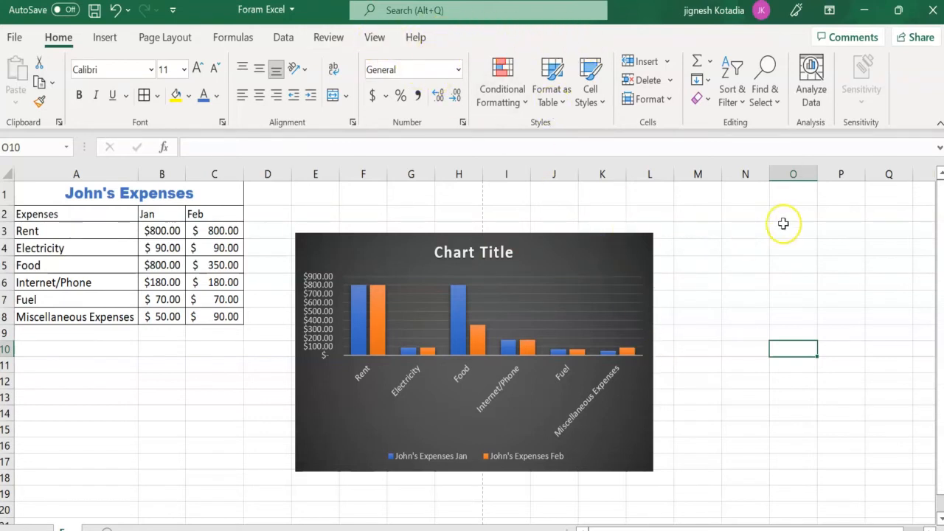
Move the chart up beside the expense table, starting in column D, and widen it slightly.
click(559, 255)
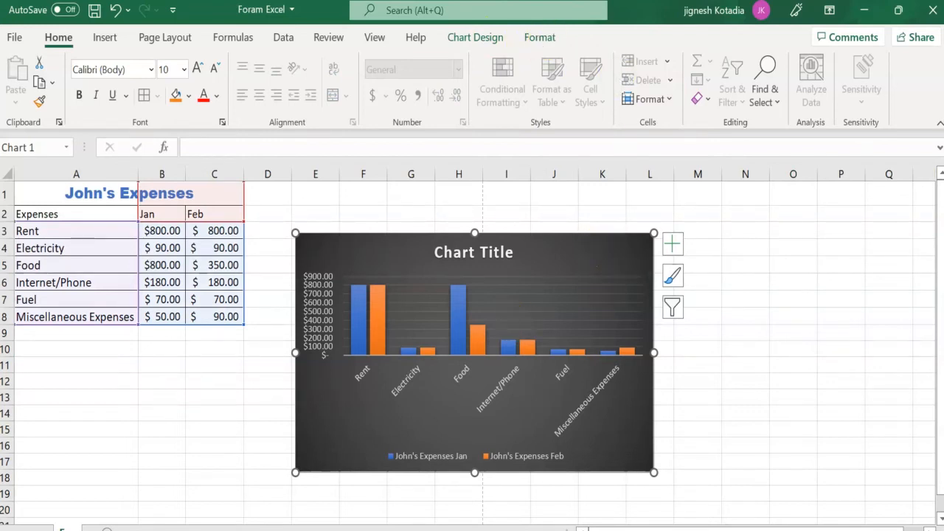
drag(550, 249, 509, 215)
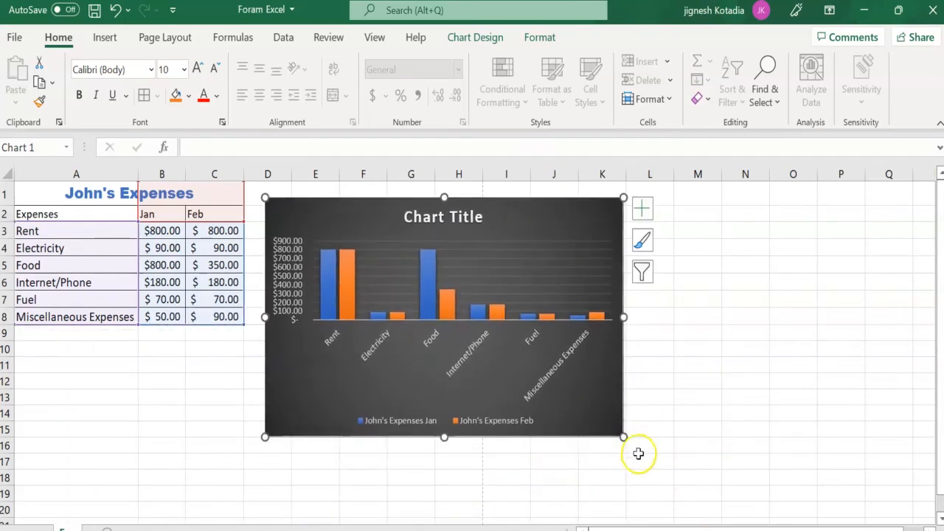
mouse_move(626, 438)
mouse_down()
mouse_move(565, 373)
mouse_move(638, 440)
mouse_up()
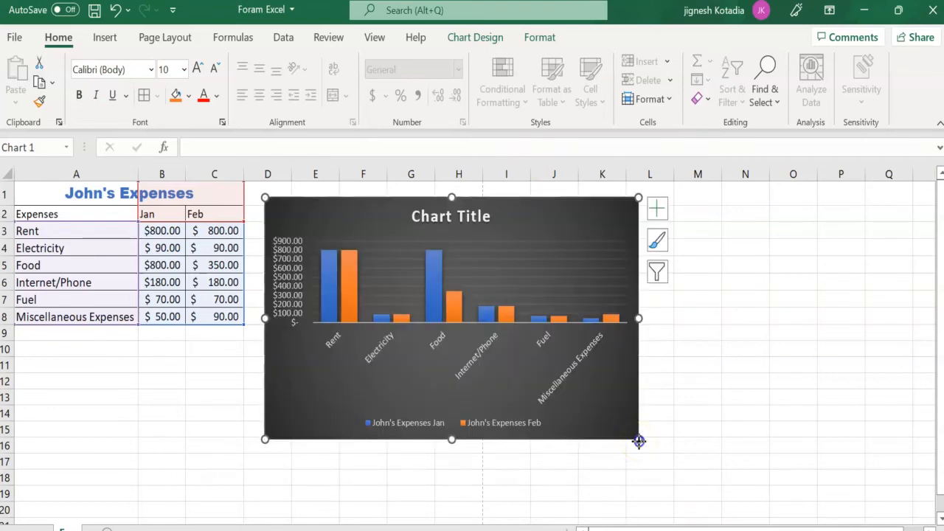
mouse_move(638, 440)
mouse_down()
mouse_move(555, 353)
mouse_move(524, 351)
mouse_move(490, 411)
mouse_move(639, 437)
mouse_up()
click(792, 397)
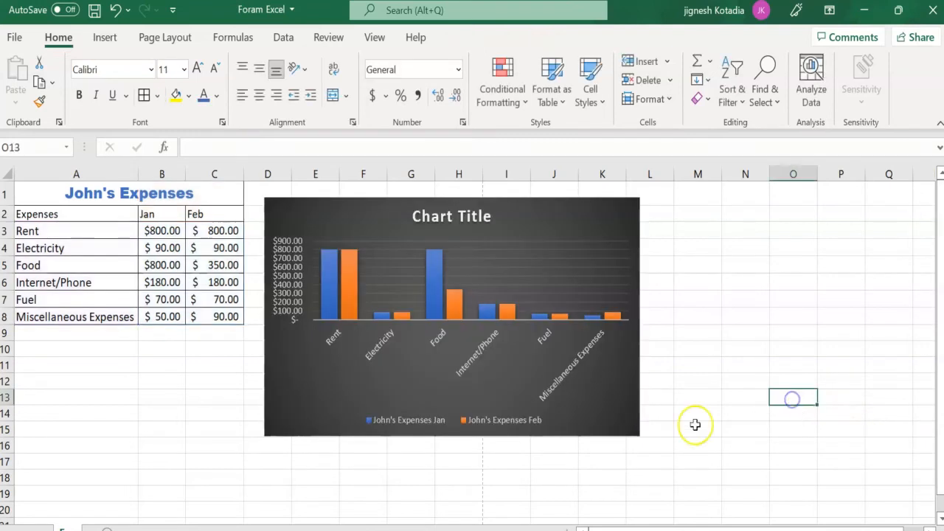
Shrink the chart and place it beside the expense table, spanning about columns E to K and rows 1 to 12.
click(623, 402)
drag(631, 432, 565, 400)
drag(455, 278, 266, 354)
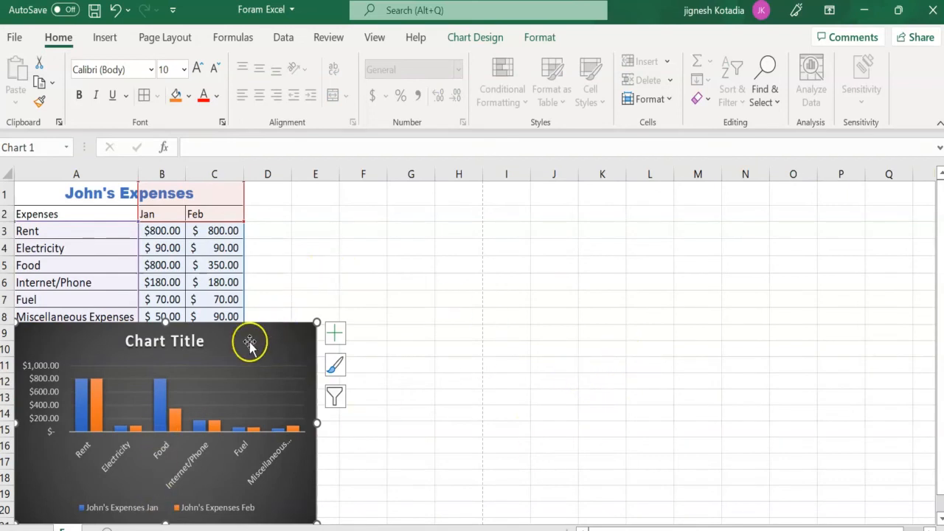
drag(253, 335, 531, 198)
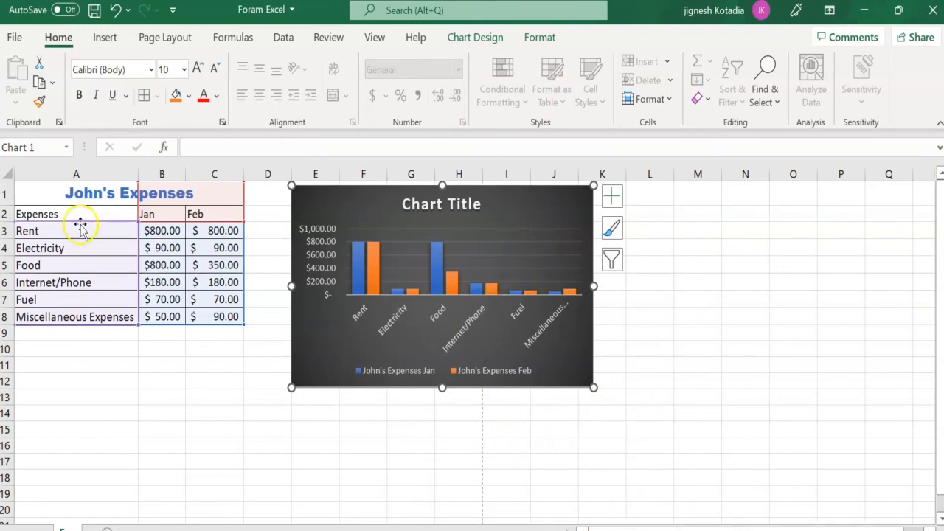
Highlight the expense table in A1:C8, reselect the column chart beside it, and save the workbook.
click(80, 194)
drag(81, 194, 130, 320)
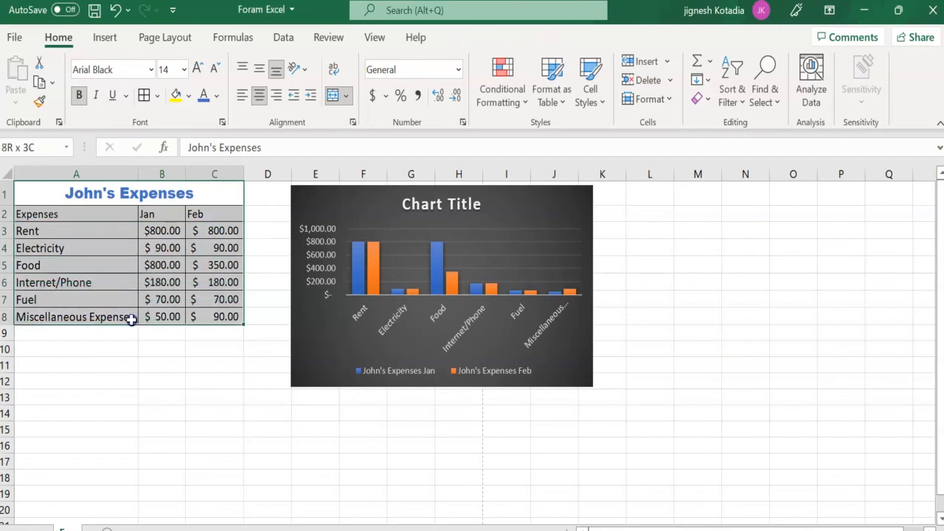
click(347, 198)
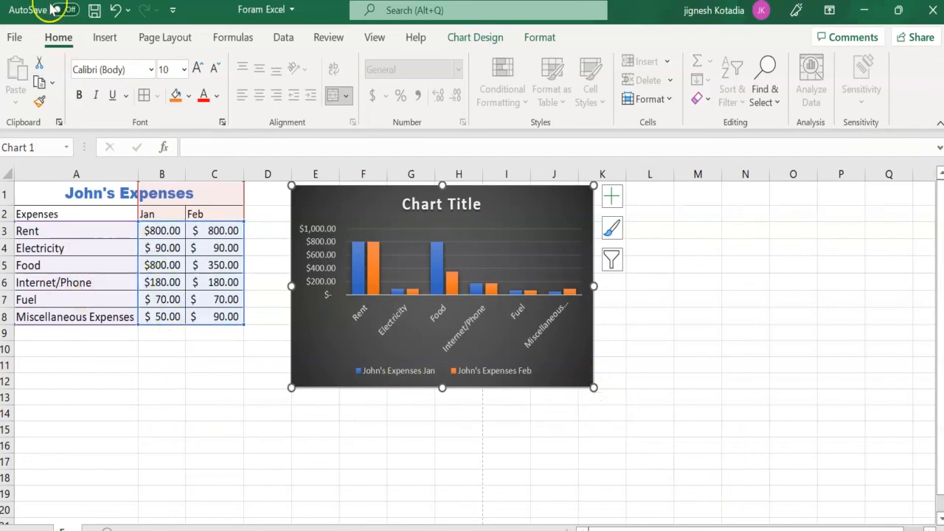
click(91, 11)
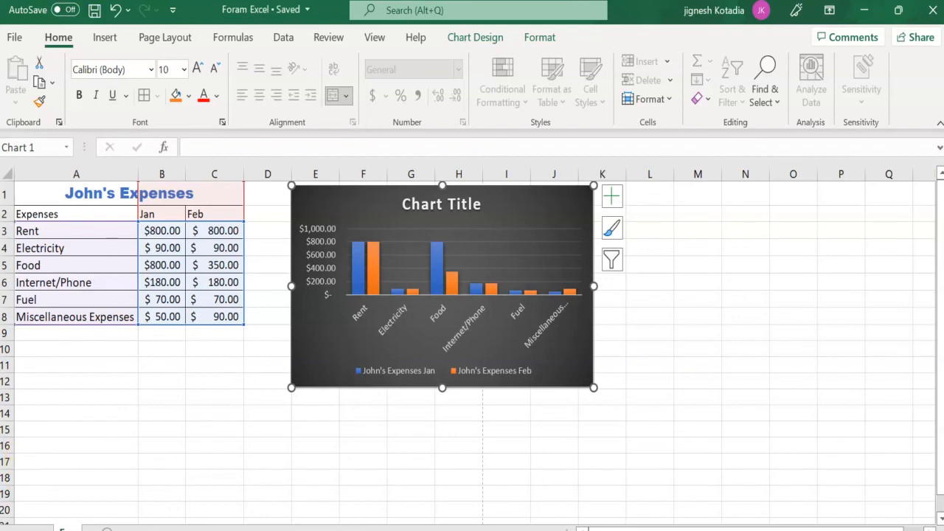
Check the print preview and print settings for the selected column chart, and return to the worksheet.
click(16, 38)
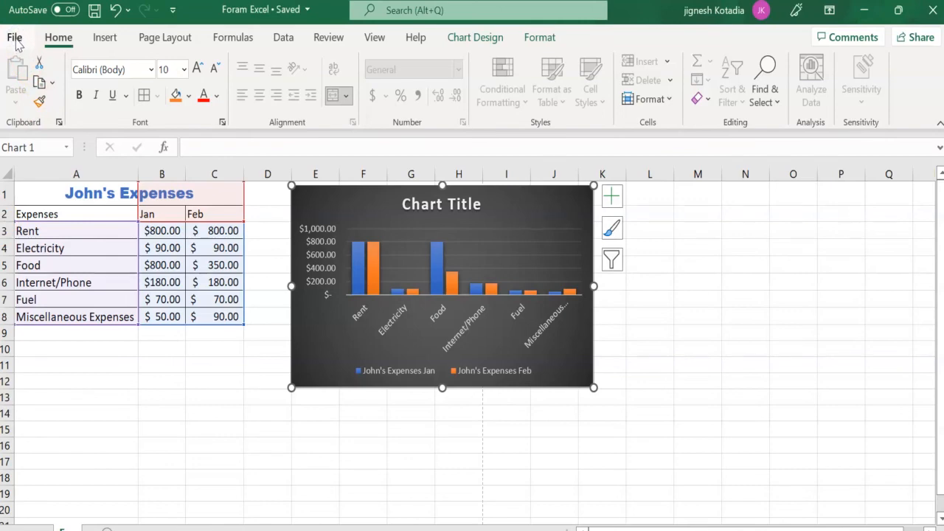
click(14, 39)
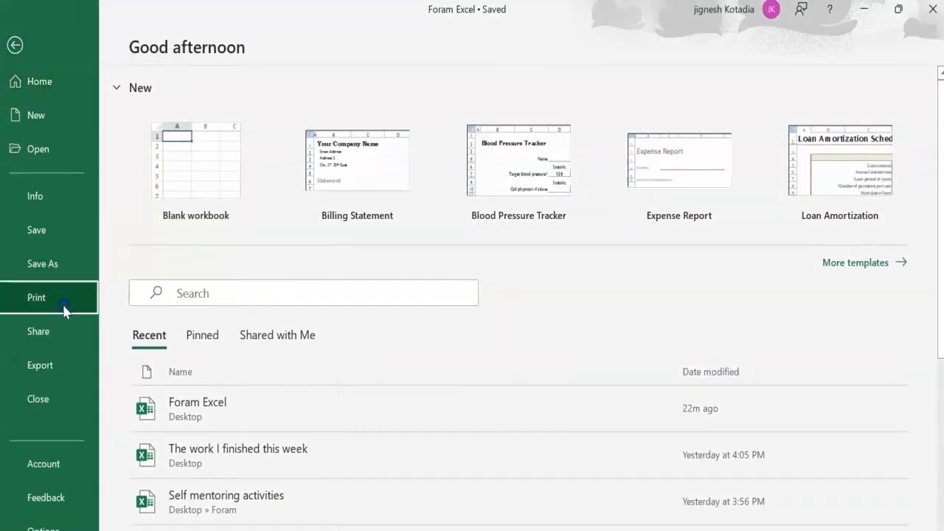
click(65, 306)
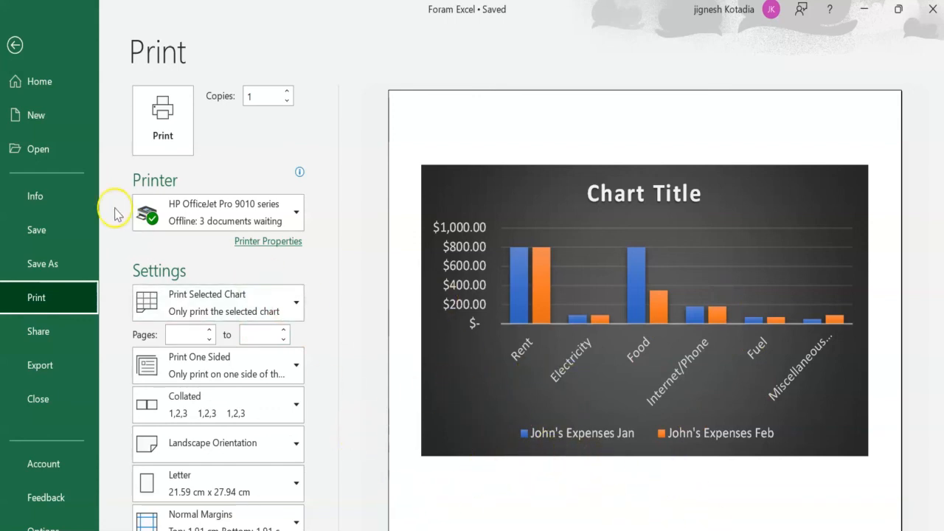
click(14, 42)
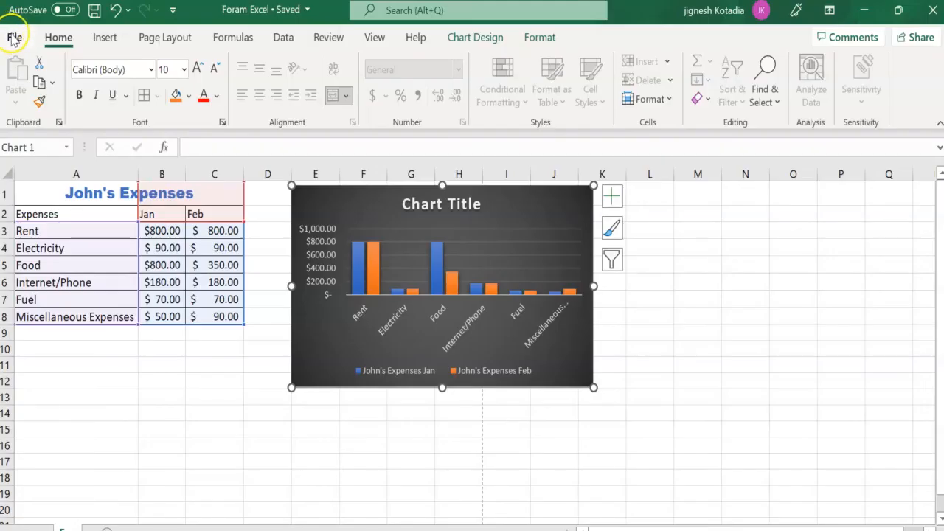